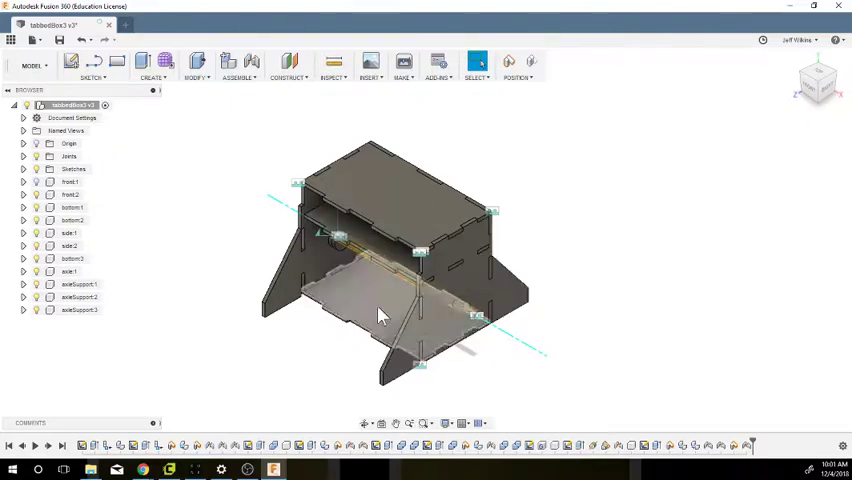
Step: Add a new component under the root design and name it EccentricCam
right_click(68, 105)
click(87, 113)
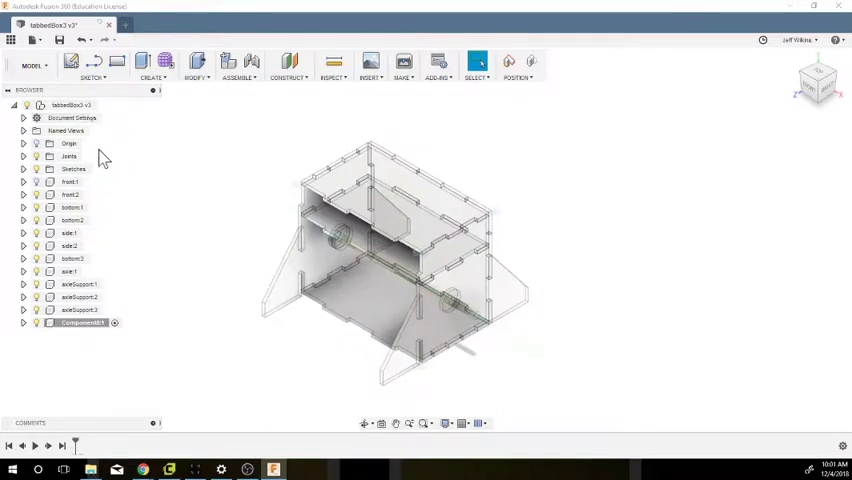
click(82, 323)
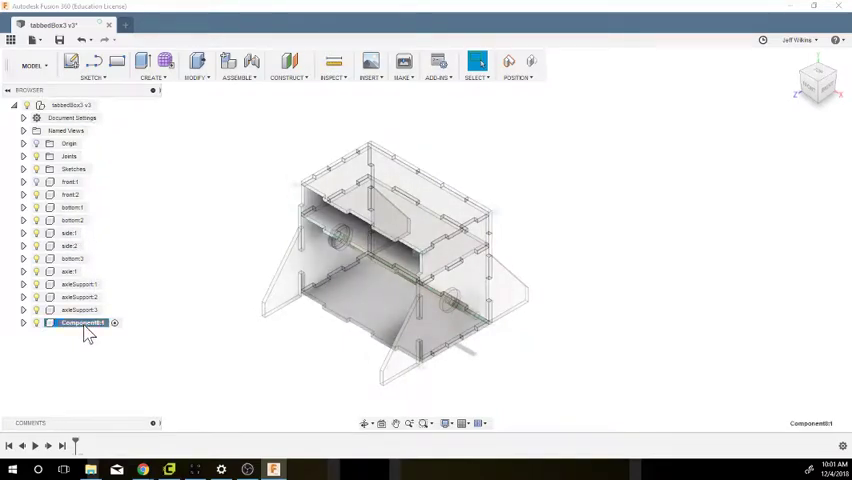
text(EccentricCam)
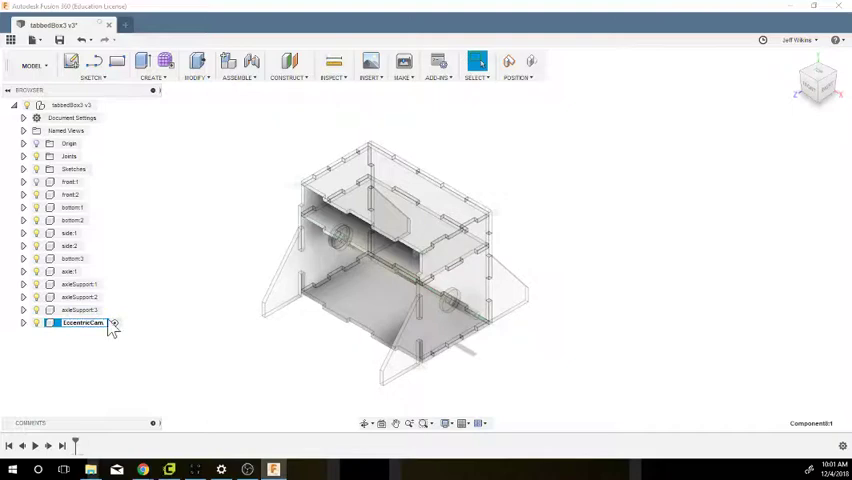
key(Return)
Step: Start a sketch on the YZ side plane, continuing past the moved-components prompt
click(71, 62)
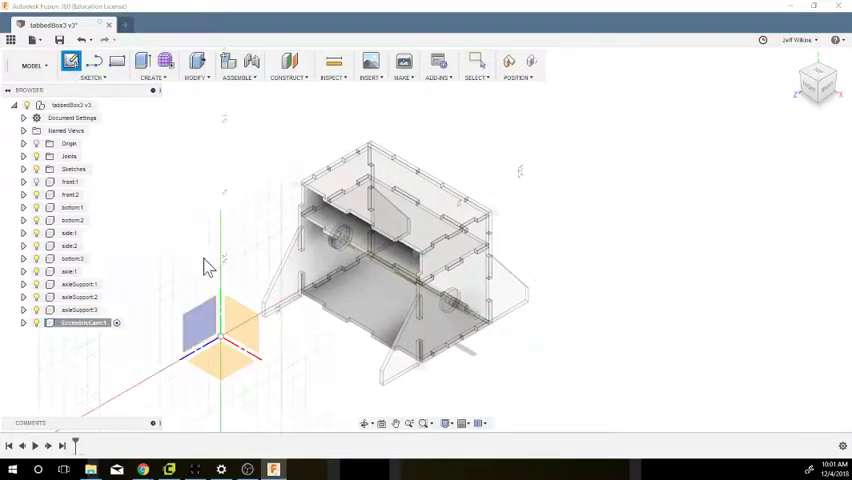
click(207, 345)
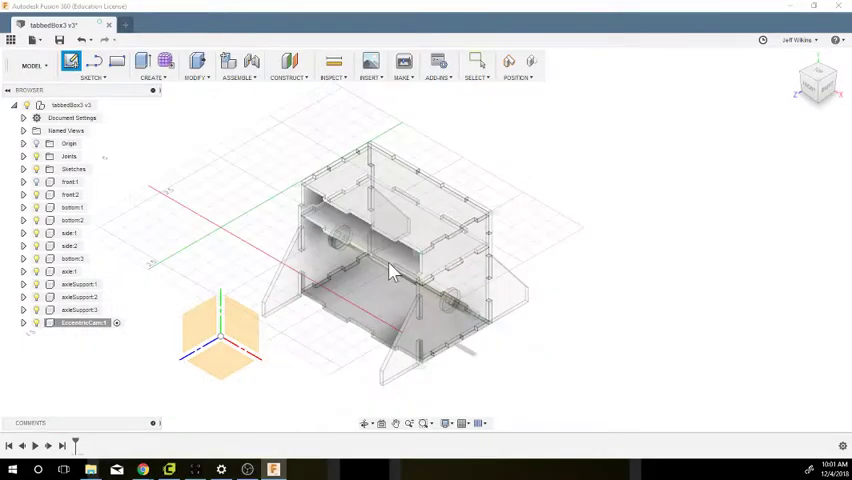
click(203, 338)
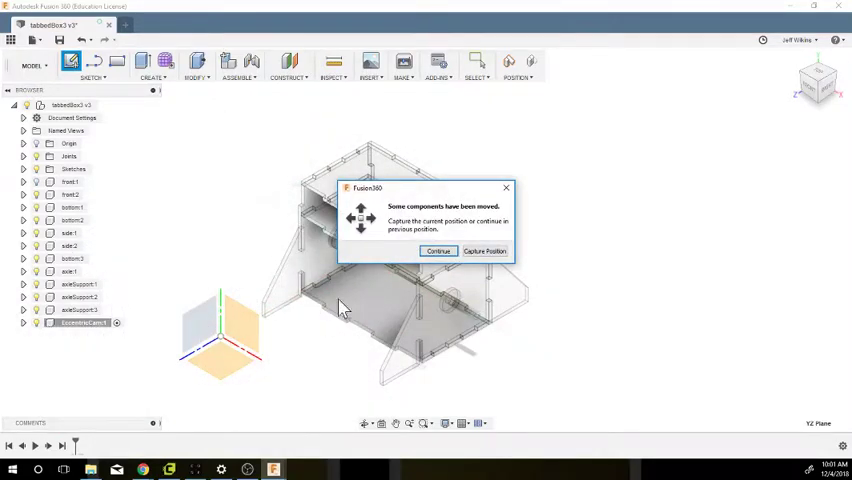
click(440, 252)
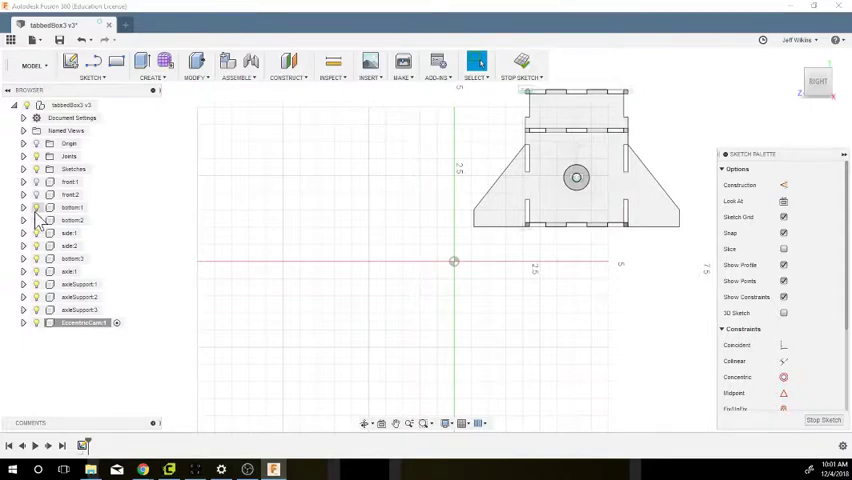
Step: Hide the box panels, axle and axle supports from view
click(36, 220)
click(36, 245)
click(36, 271)
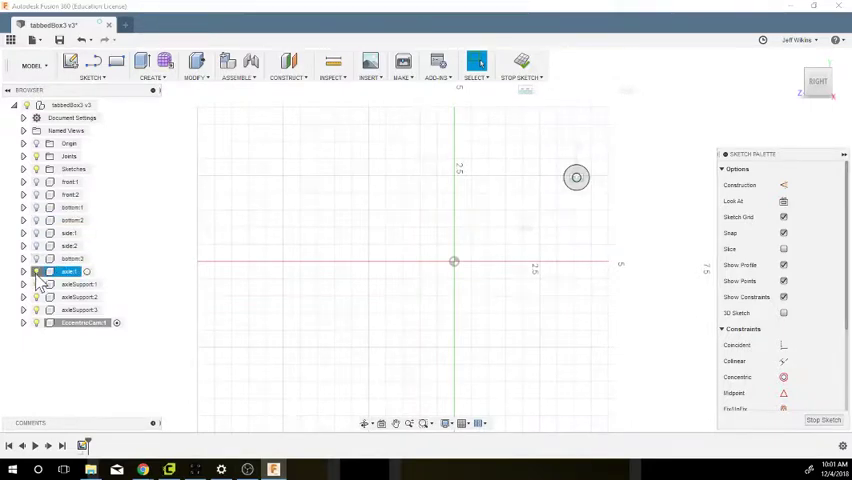
click(36, 297)
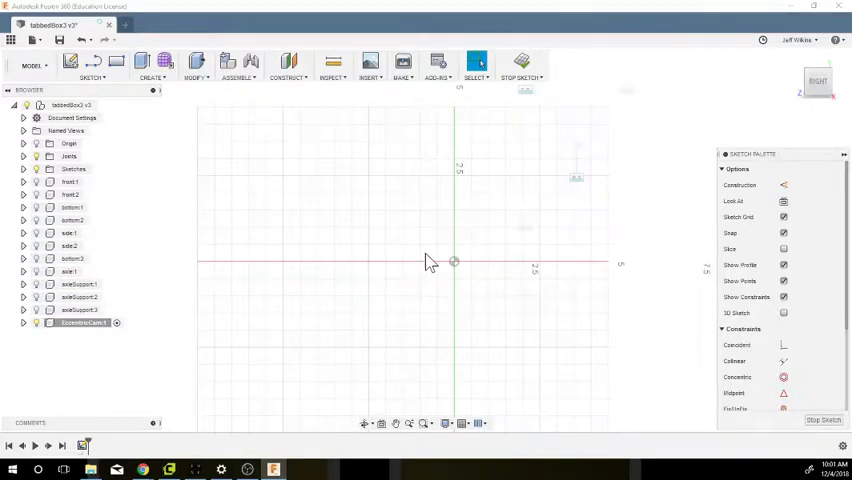
click(102, 80)
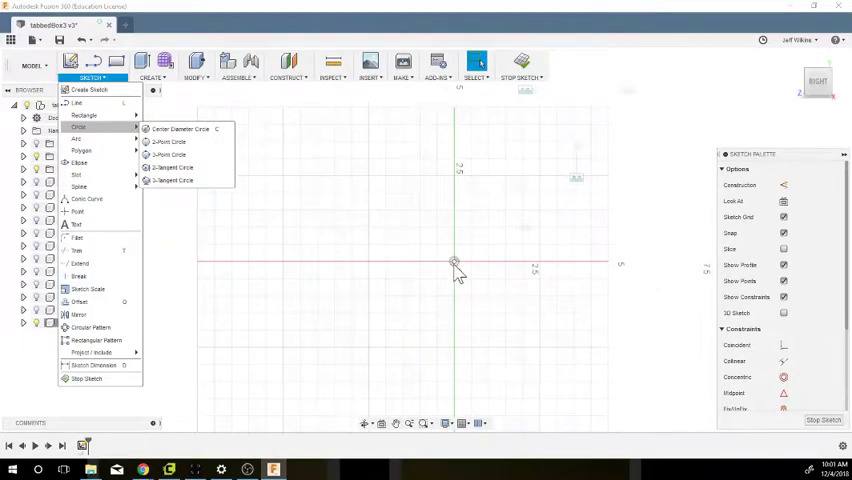
Step: Draw a center-diameter circle at the origin and a small circle above its center
click(200, 129)
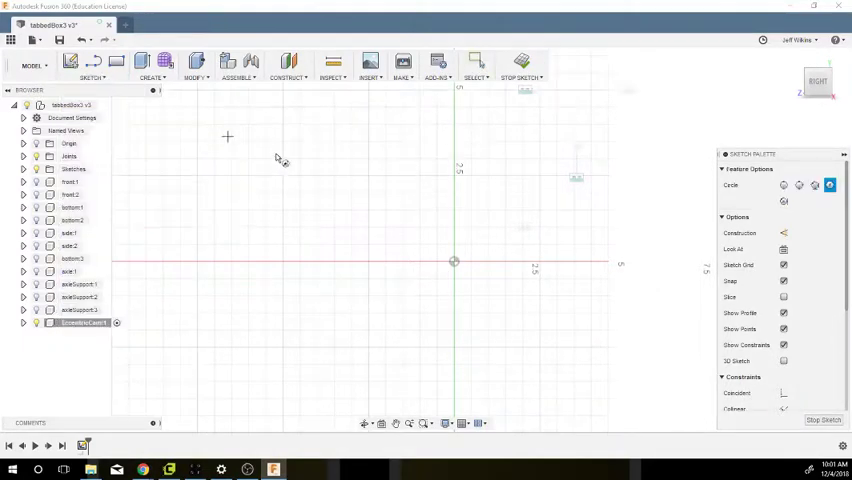
click(454, 263)
click(488, 294)
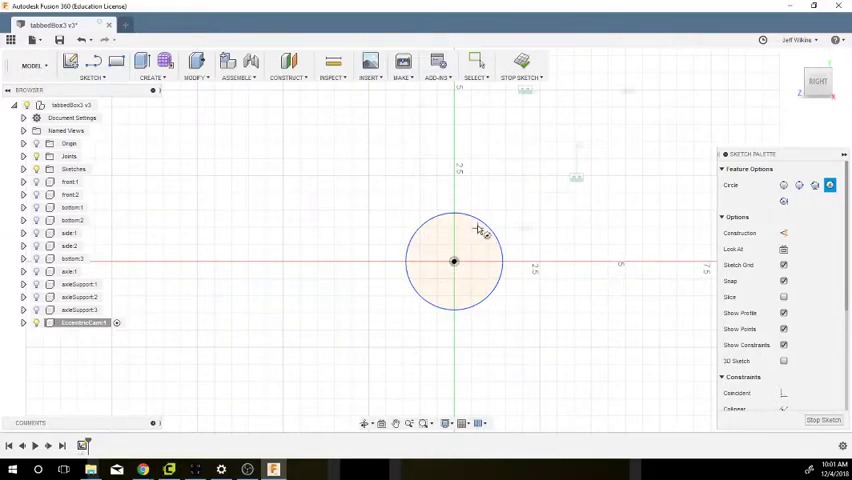
scroll(478, 229, up, 2)
click(442, 236)
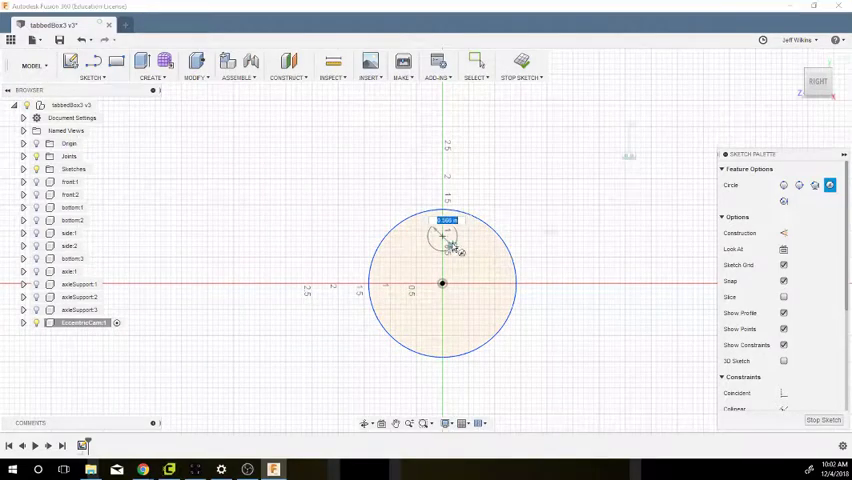
click(450, 245)
key(Escape)
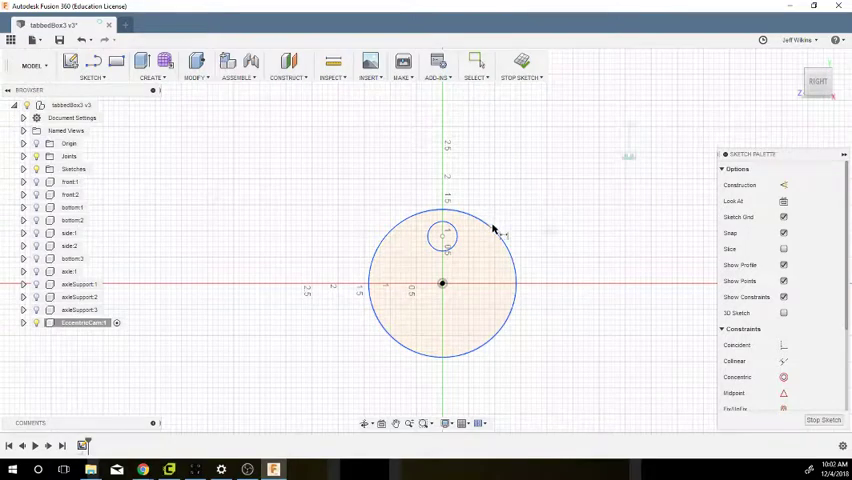
Step: Dimension the large circle's diameter to 2.00 in
click(492, 229)
click(548, 229)
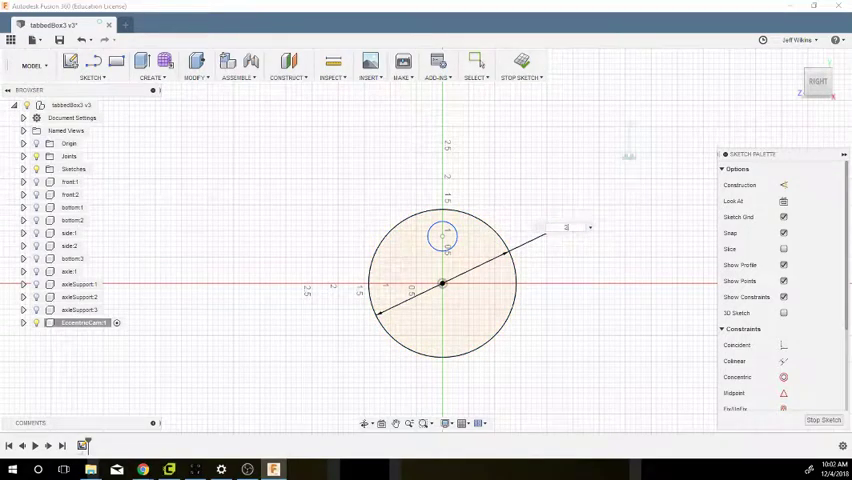
key(Return)
Step: Dimension the small circle's diameter, then edit the value to 0.244 in
click(455, 248)
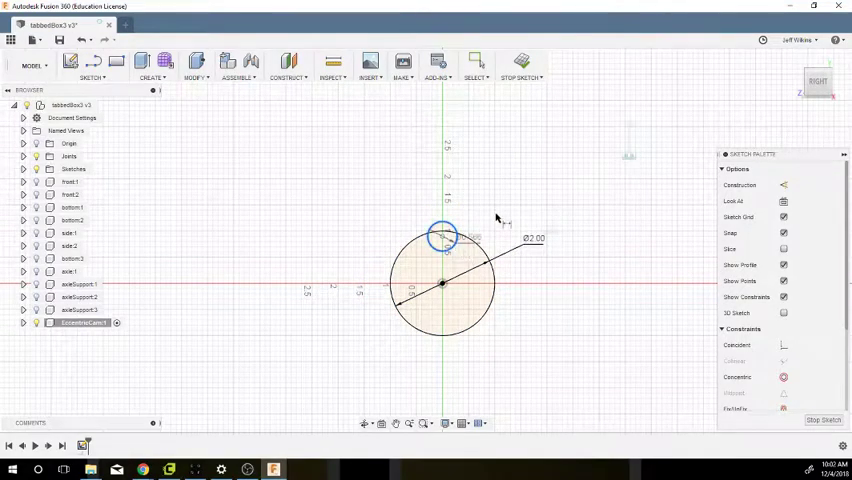
click(518, 199)
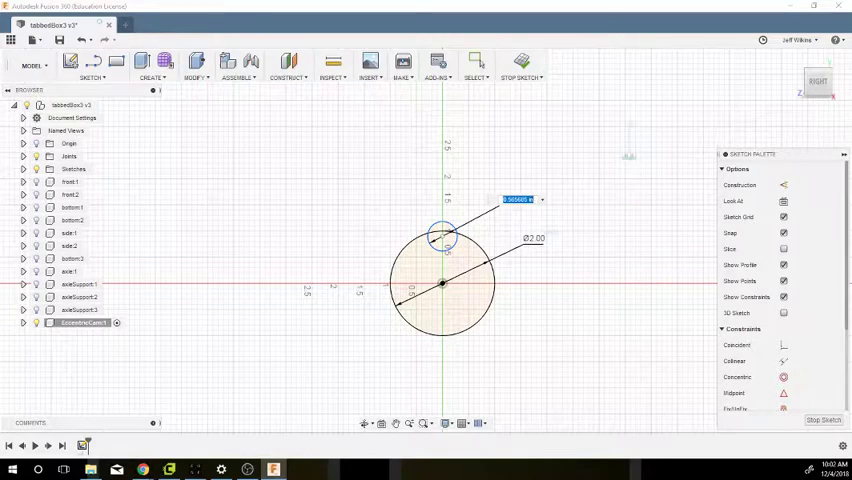
text(Ø0.24)
key(Return)
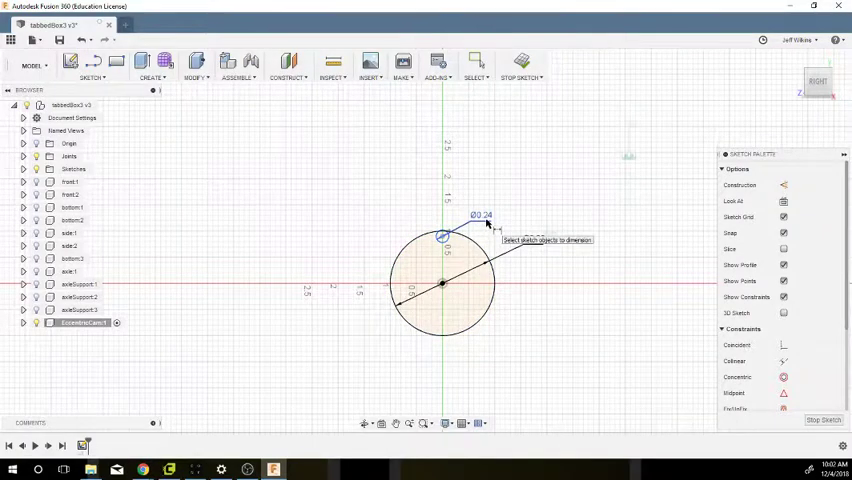
double_click(484, 218)
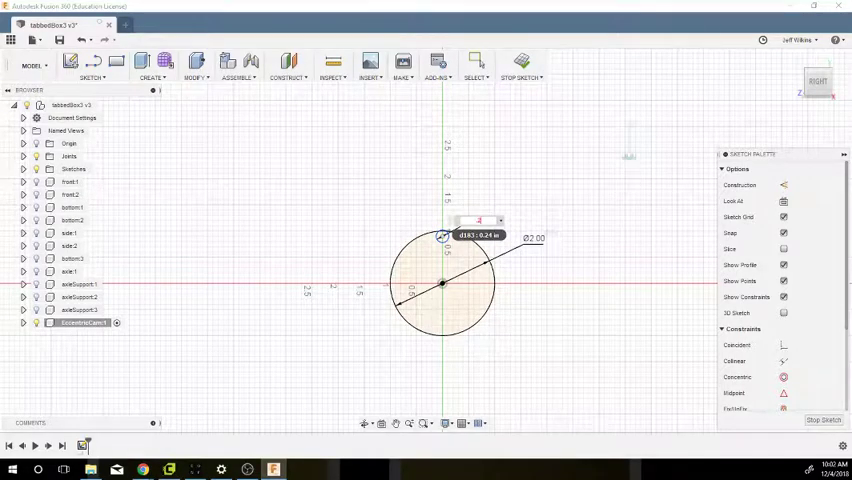
key(Return)
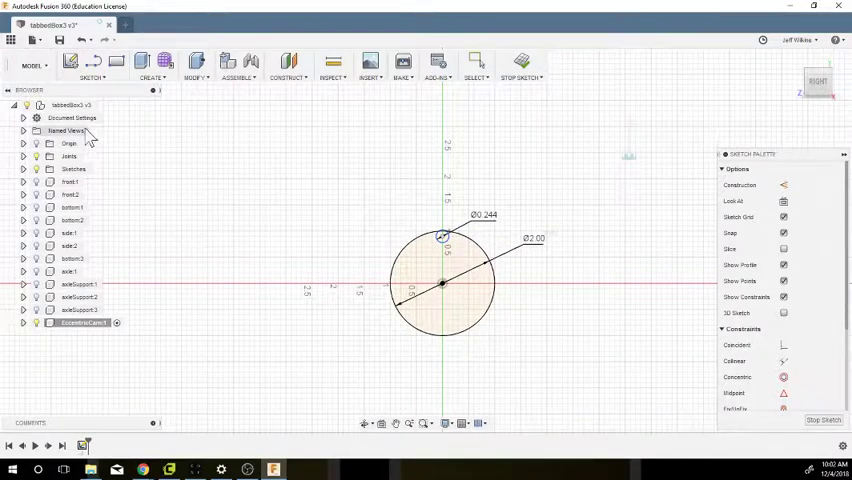
scroll(449, 240, up, 2)
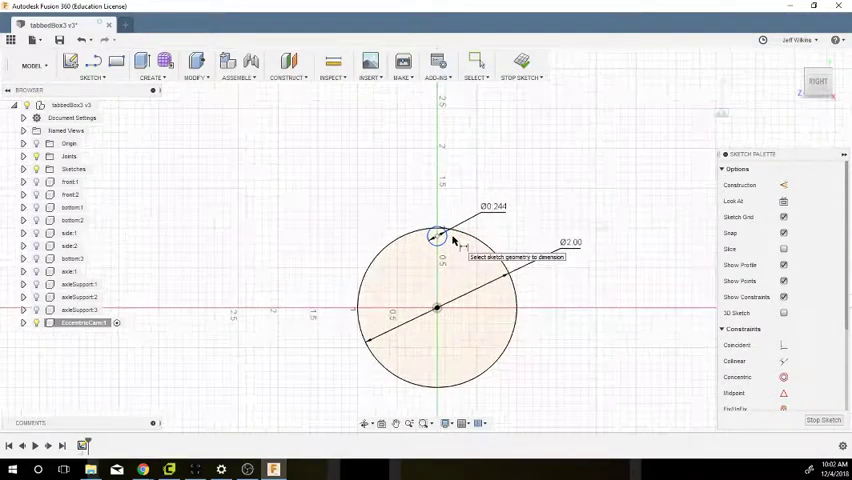
scroll(452, 238, up, 1)
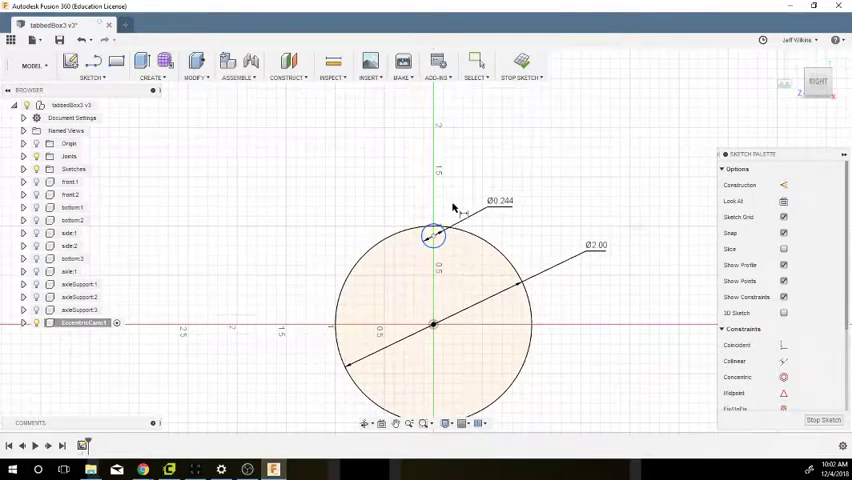